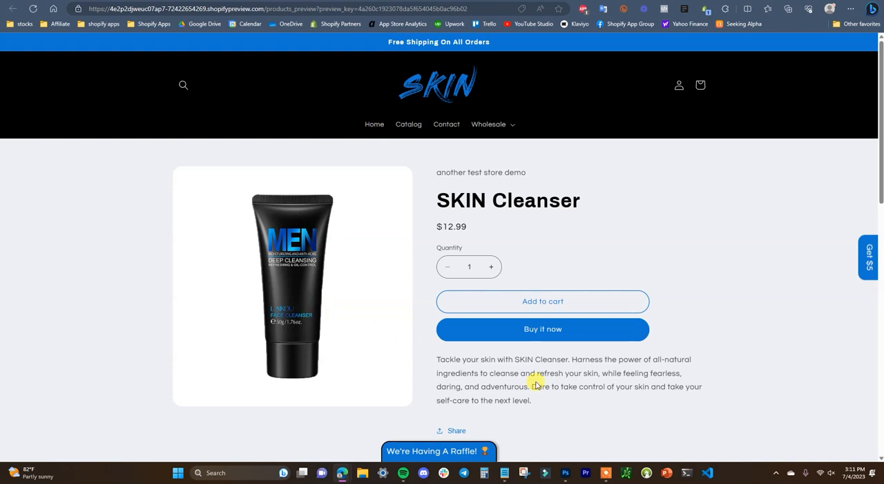
Step: Switch to Photoshop and open the Export As settings for IMG 672.png
click(566, 473)
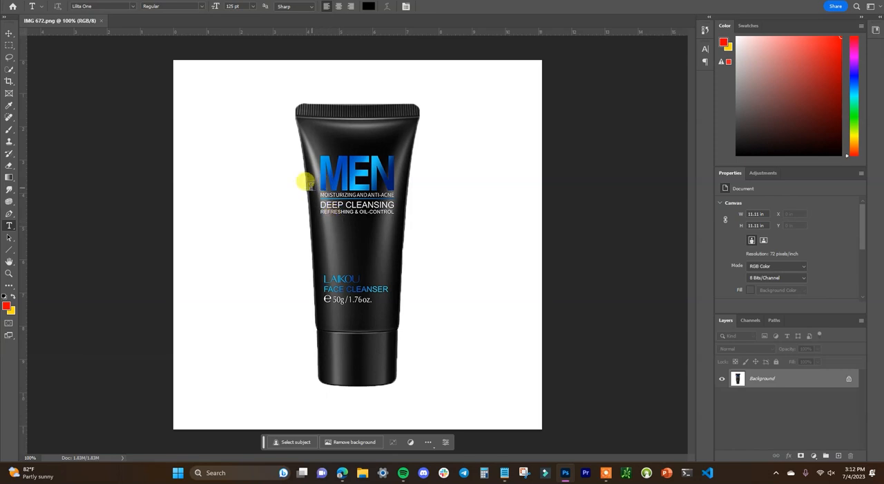
key(alt+f)
mouse_move(105, 154)
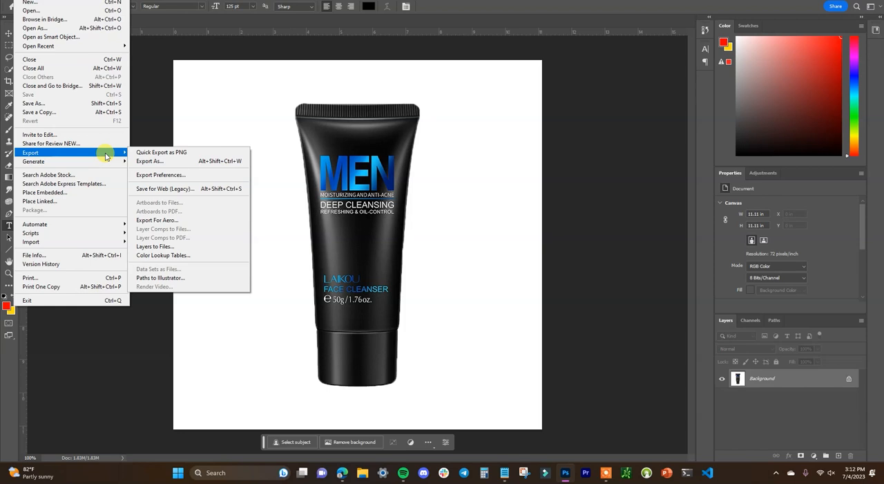
click(164, 162)
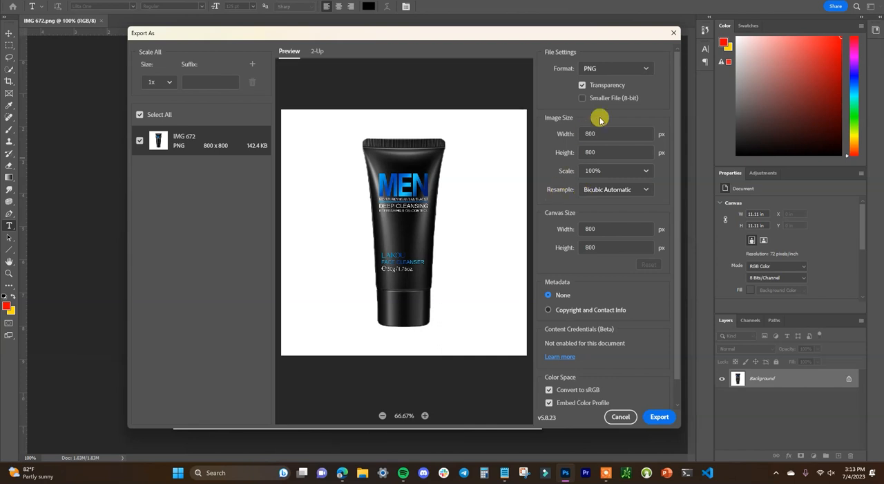
Step: Set the export file format of the product image to JPG
click(625, 71)
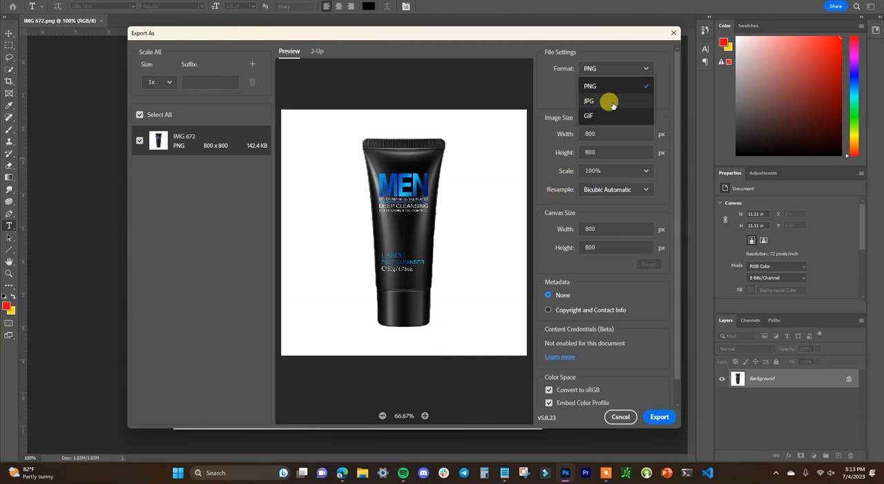
click(552, 101)
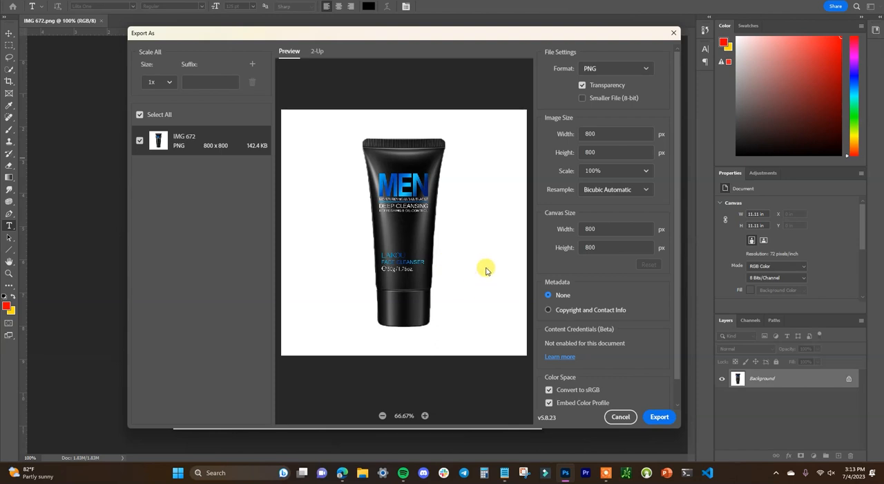
click(643, 68)
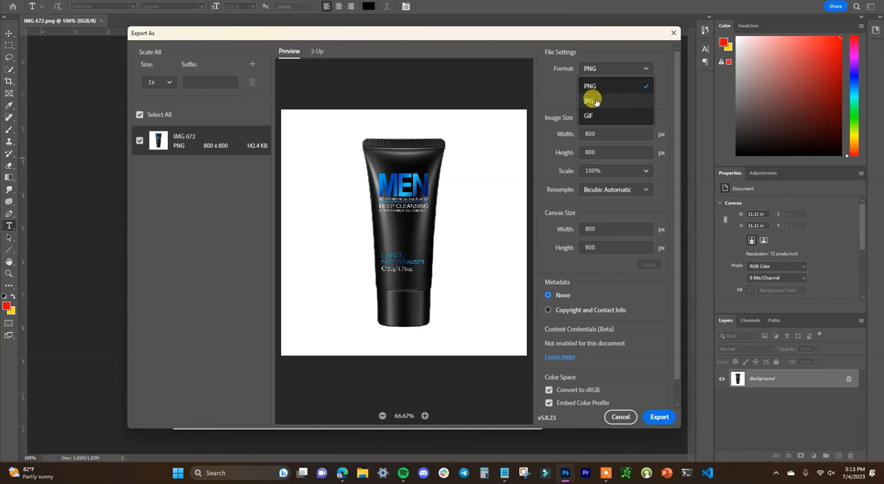
click(555, 94)
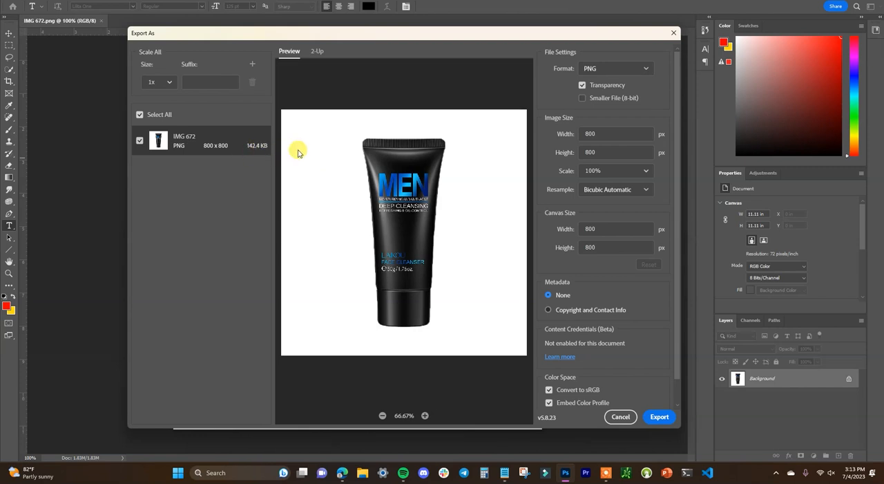
click(639, 69)
click(599, 101)
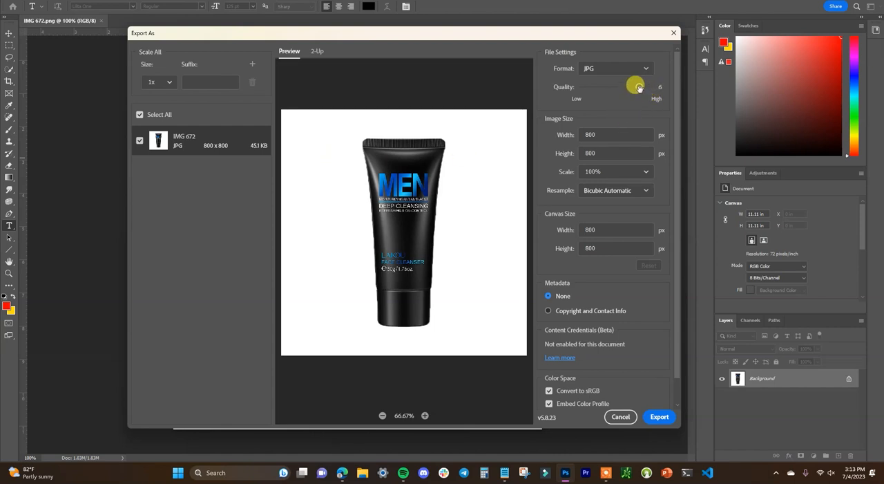
Step: Compare JPG quality levels such as 5 and 7 in the 100% export preview, and return the quality to 6
drag(638, 87, 571, 103)
drag(582, 87, 641, 97)
click(425, 415)
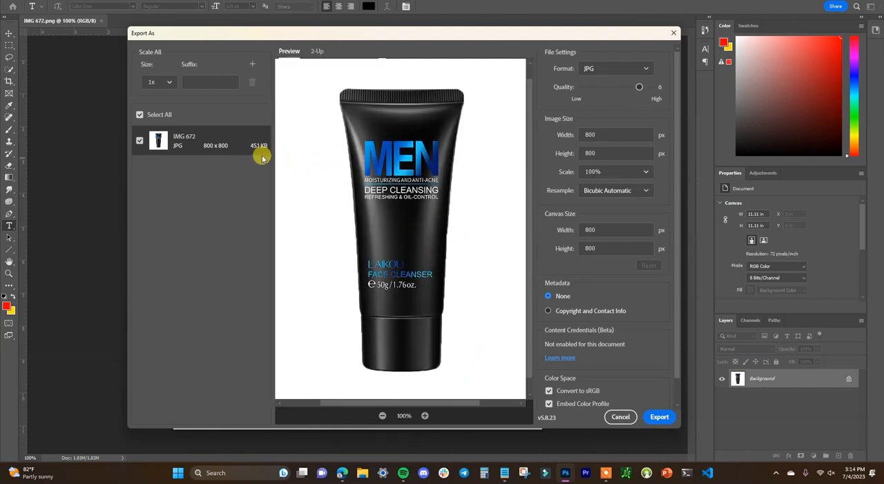
drag(633, 81, 651, 87)
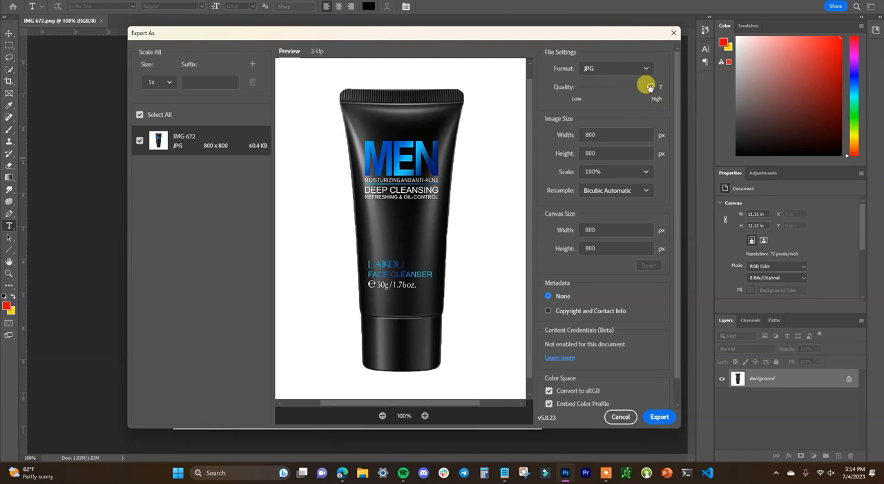
drag(650, 88, 634, 93)
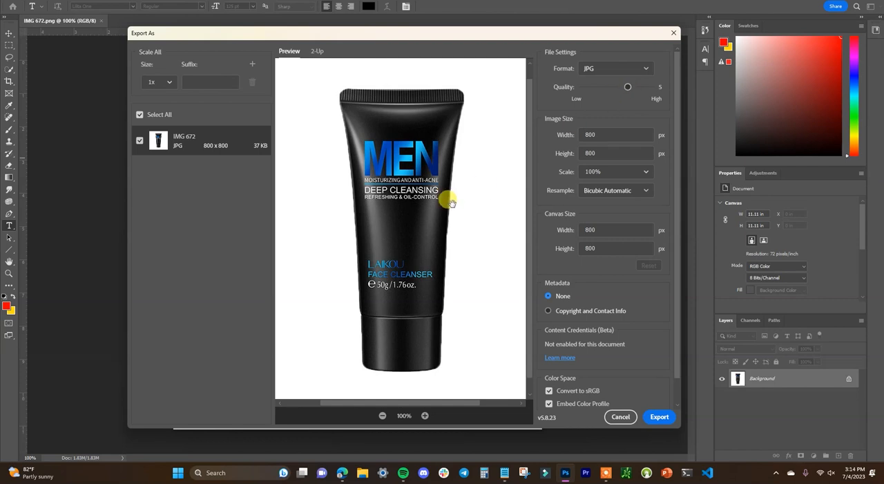
drag(623, 83, 637, 85)
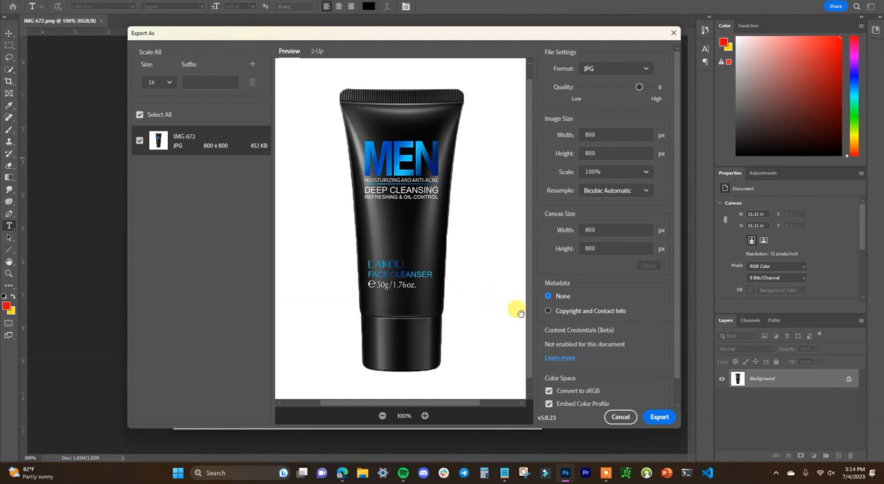
scroll(639, 314, down, 1)
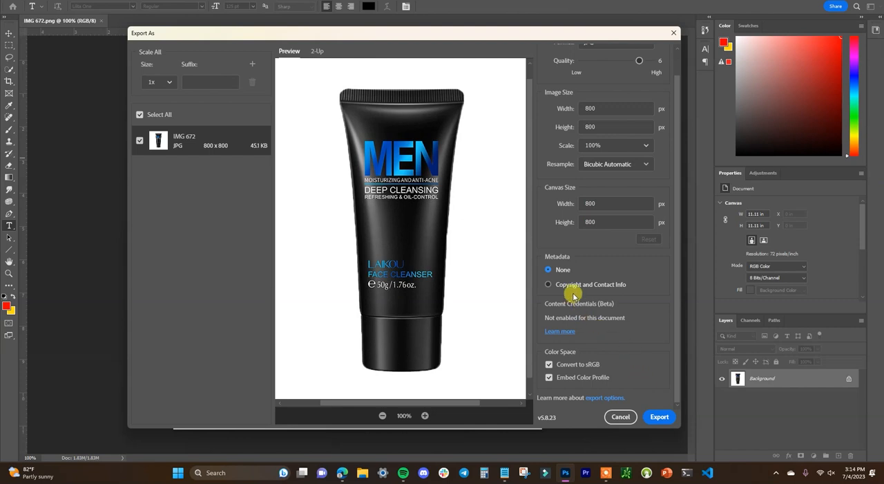
scroll(563, 287, up, 1)
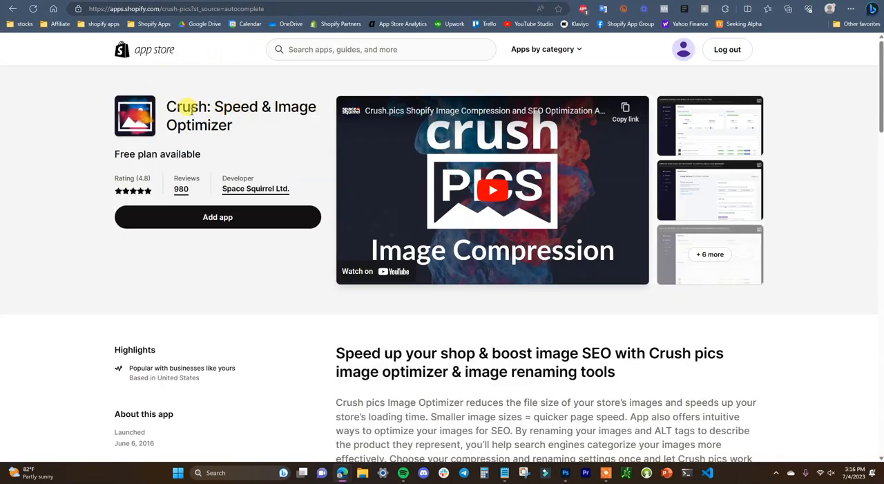
drag(168, 105, 290, 129)
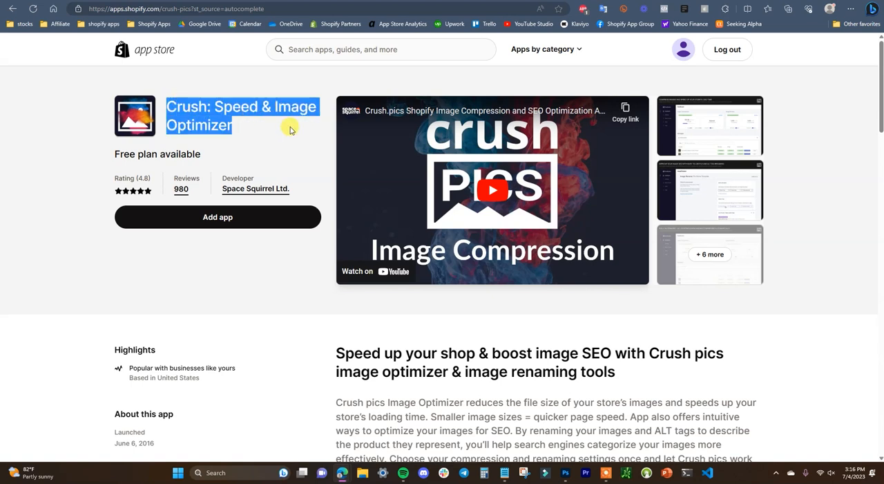
click(251, 125)
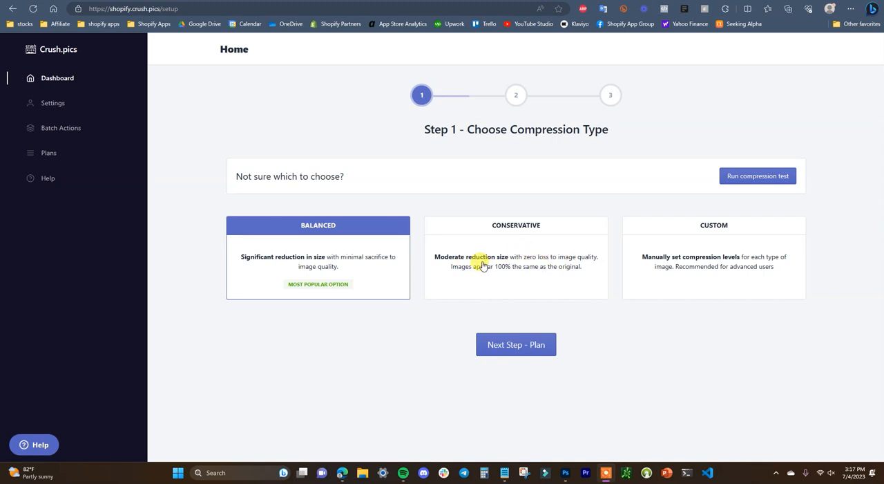
Step: Try the Custom compression type in the Crush.pics setup, and go back to Balanced
click(711, 264)
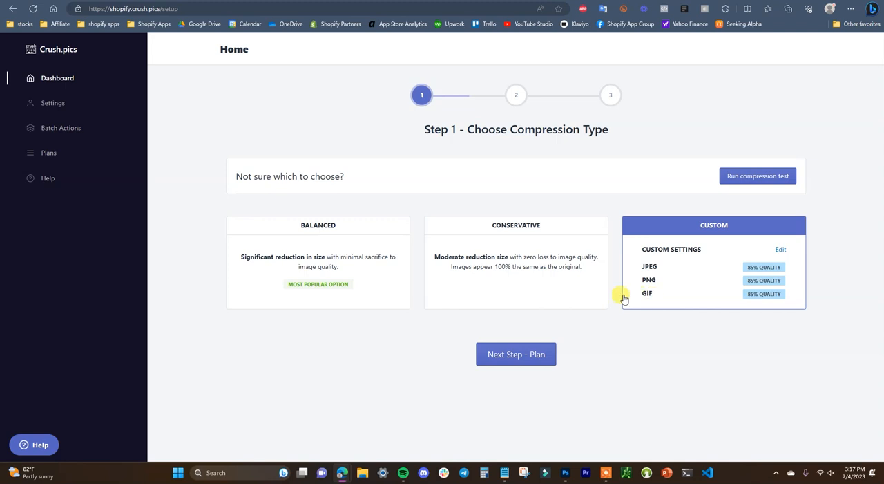
click(373, 268)
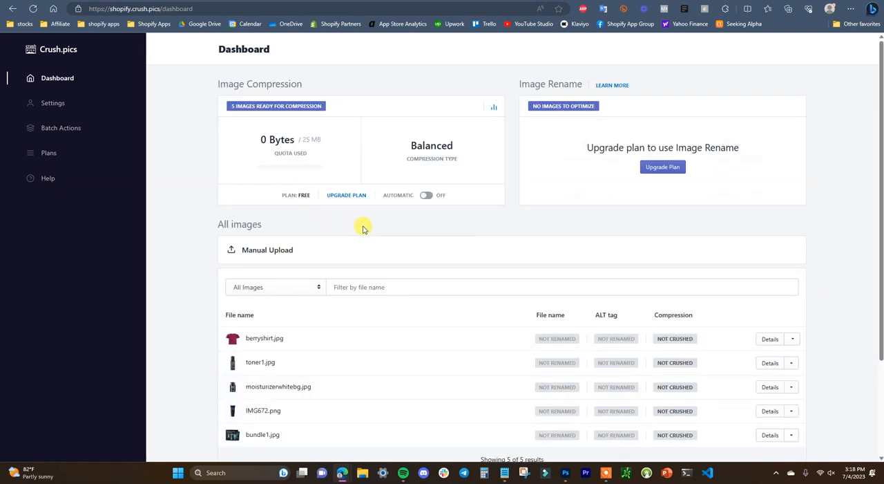
Step: Crush the images berryshirt.jpg, toner1.jpg and moisturizerwhitebg.jpg from the image list on the dashboard
scroll(324, 218, down, 1)
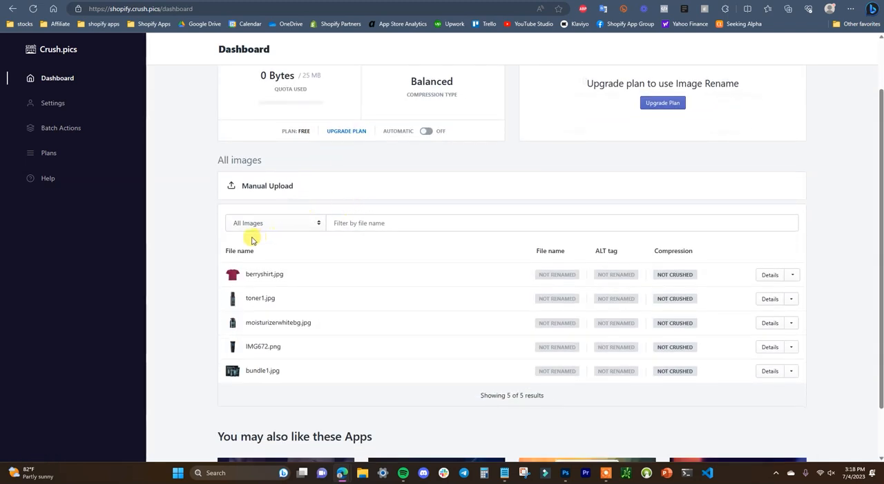
scroll(342, 285, up, 1)
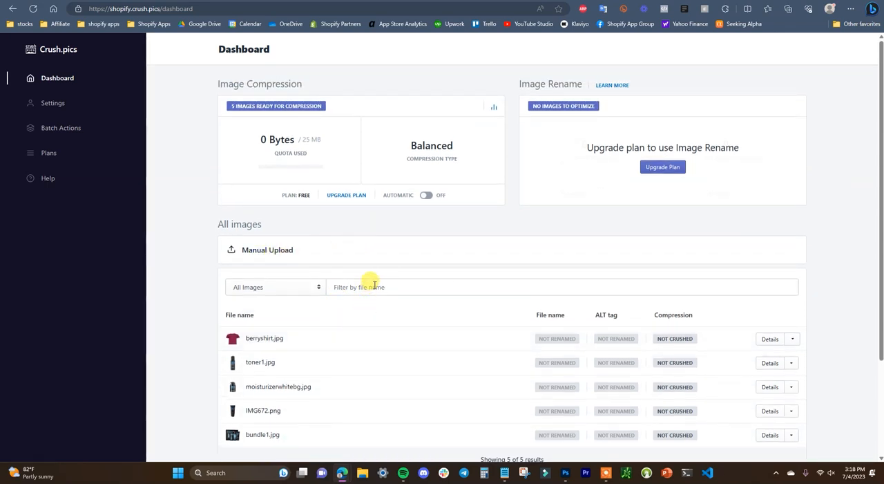
scroll(491, 246, down, 2)
scroll(494, 251, up, 1)
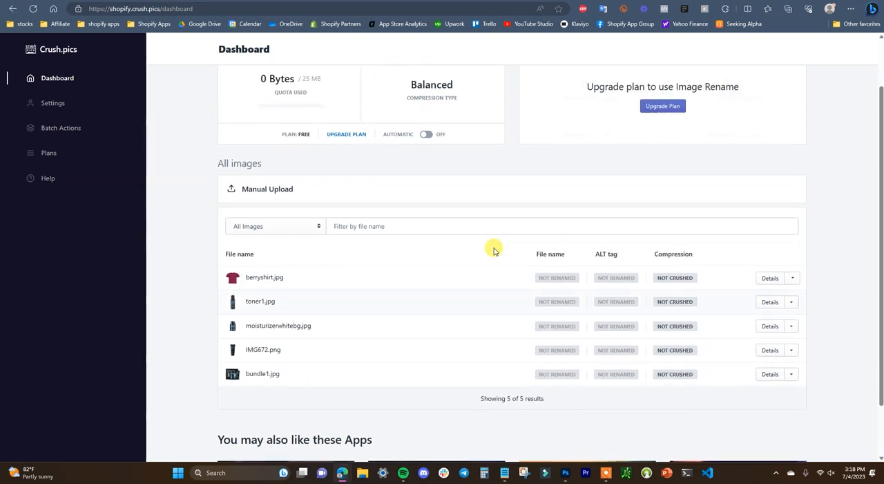
scroll(494, 251, up, 1)
scroll(428, 228, down, 2)
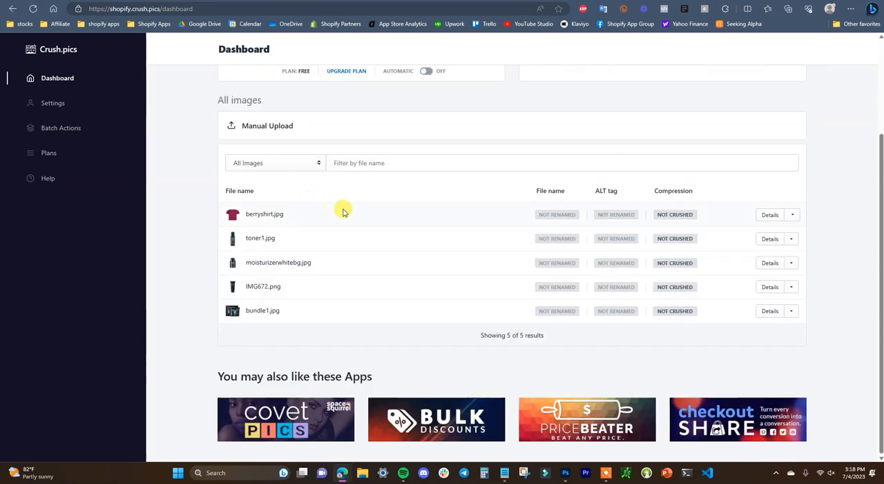
click(791, 215)
click(746, 253)
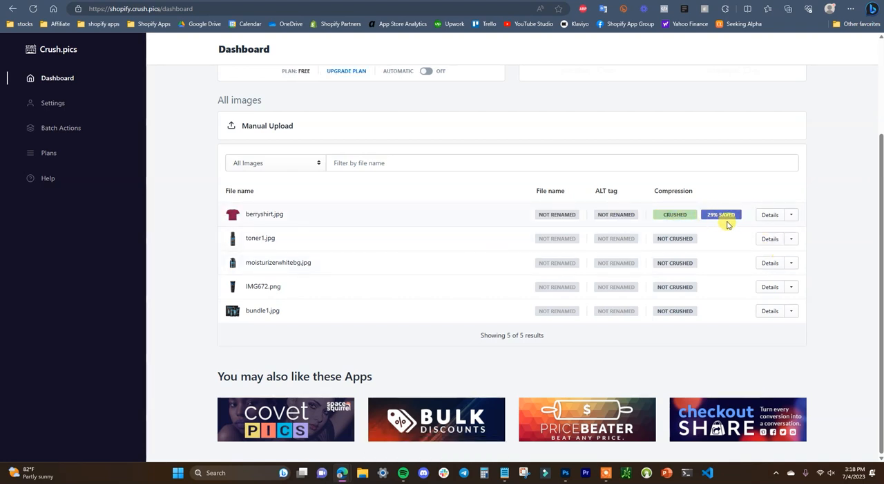
click(791, 239)
click(772, 275)
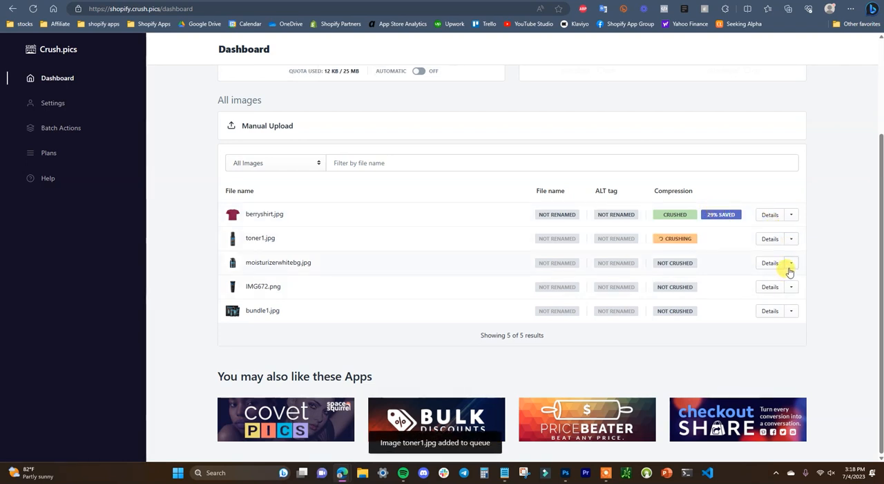
click(791, 263)
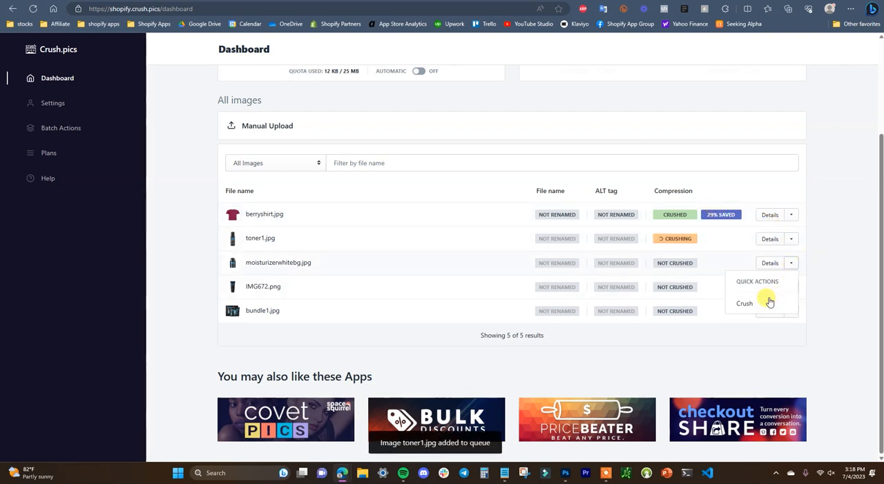
click(774, 299)
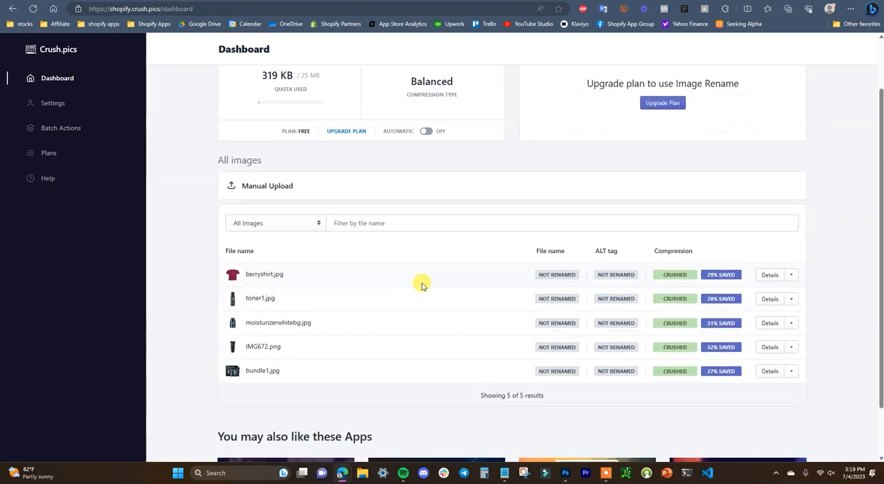
Step: Review the compression status and savings of the product images on the Crush.pics dashboard
scroll(423, 285, up, 1)
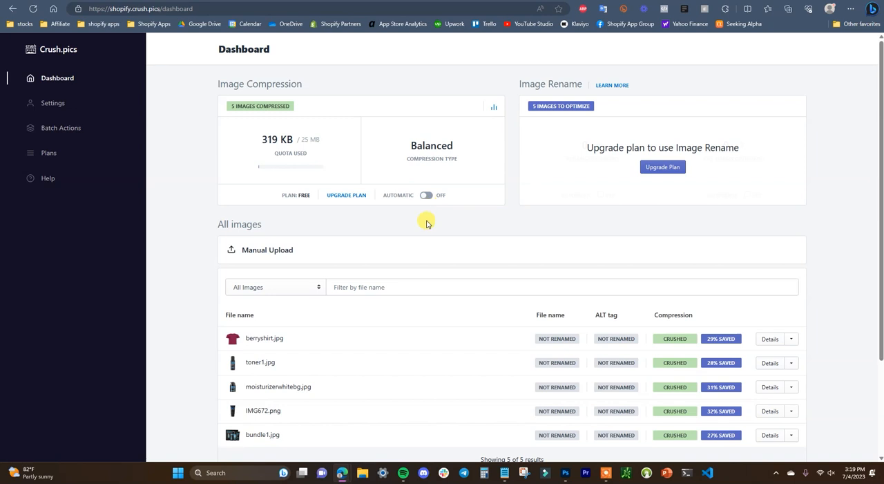
scroll(503, 245, down, 1)
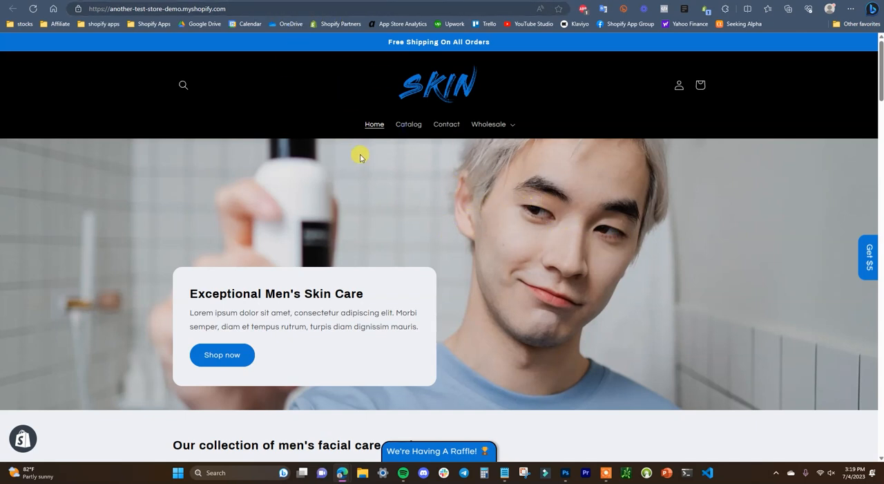
click(238, 0)
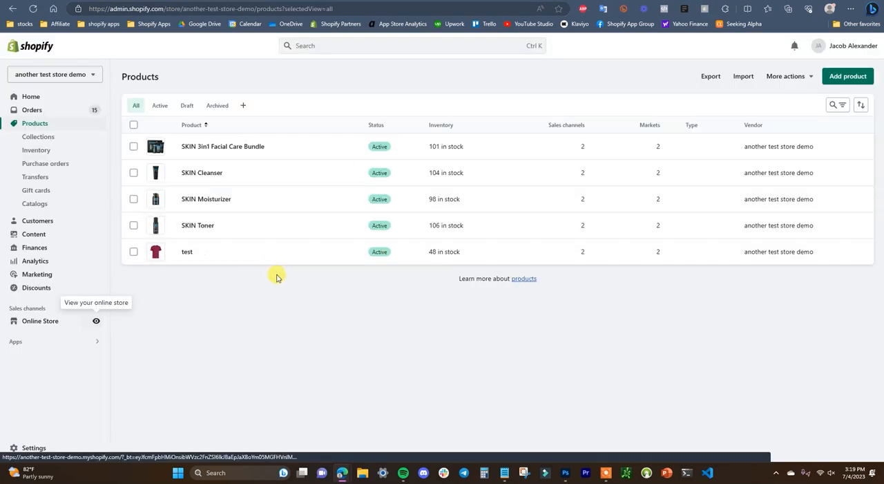
click(263, 0)
scroll(298, 210, up, 1)
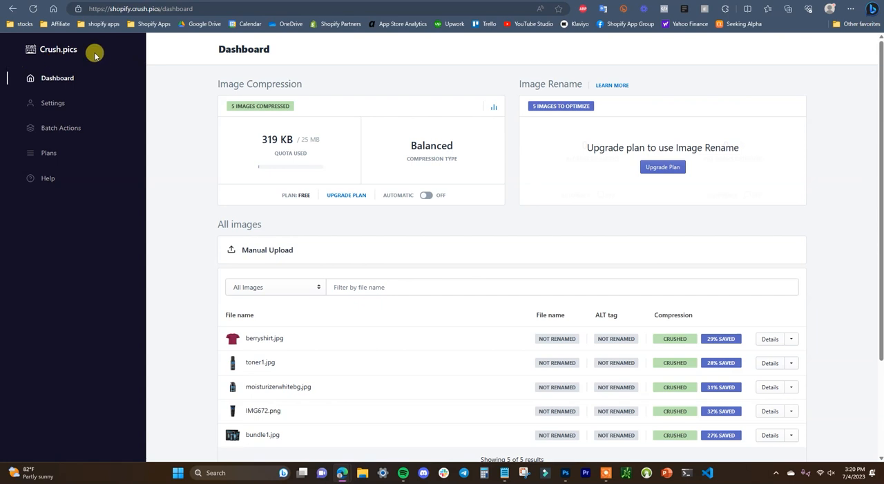
scroll(453, 266, down, 1)
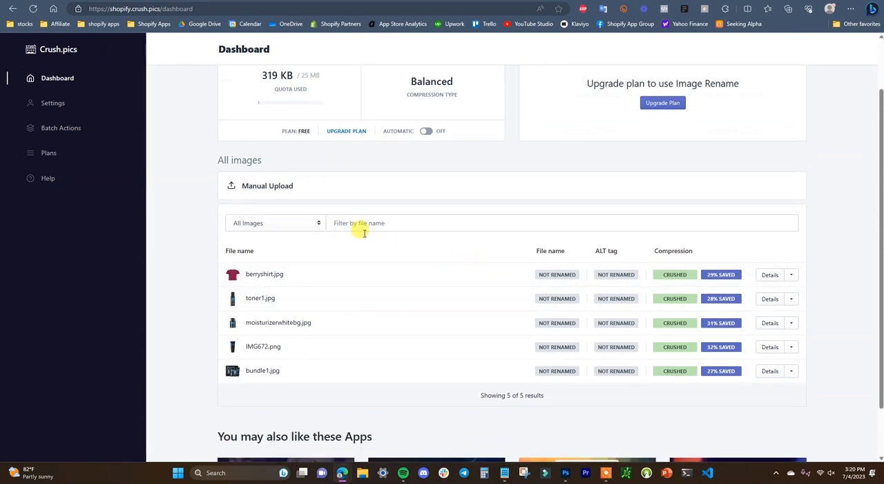
scroll(365, 234, up, 1)
Step: Switch to the Shopify admin products and save the alt text "mens face cleanser" on the SKIN Cleanser product's image
click(183, 0)
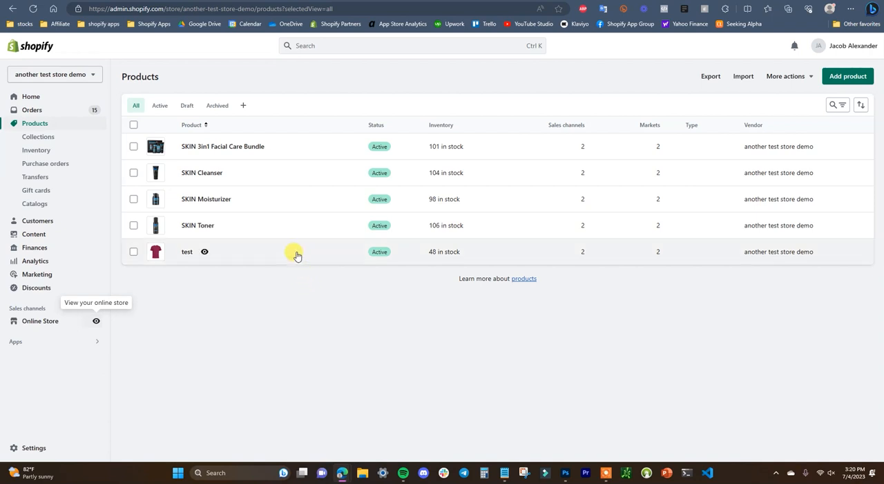
click(198, 173)
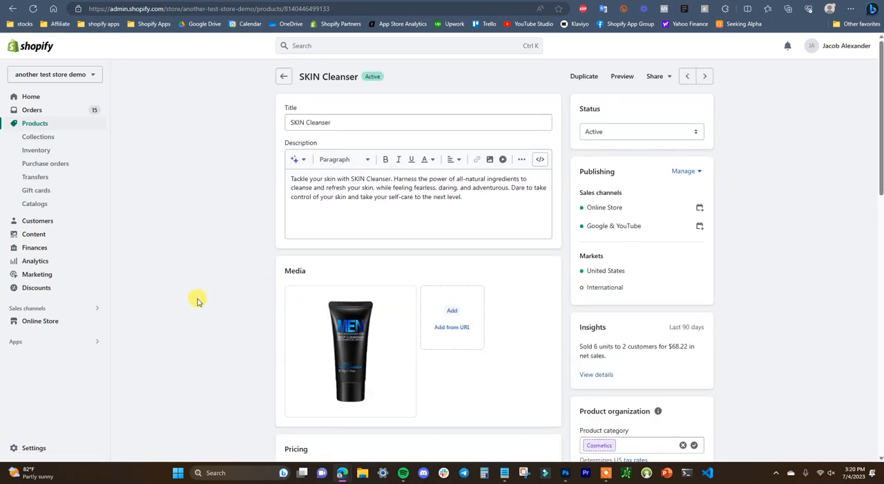
click(359, 334)
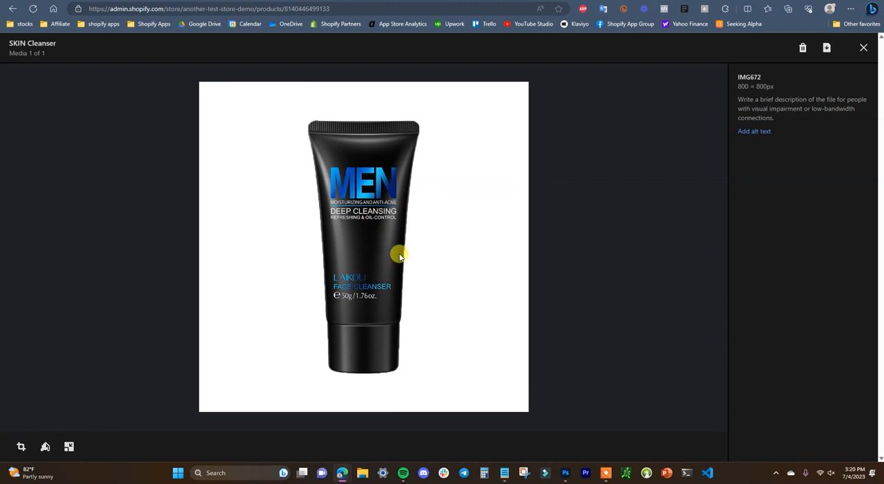
click(763, 133)
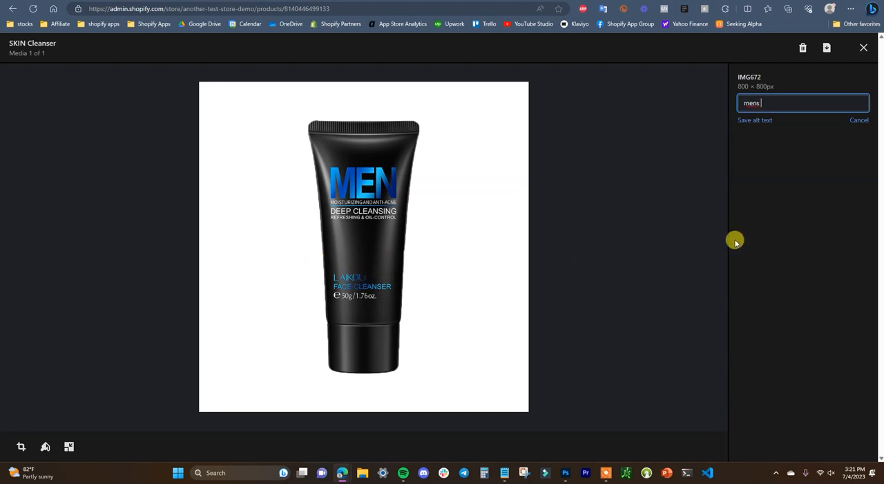
text(mens face cleanser)
key(Return)
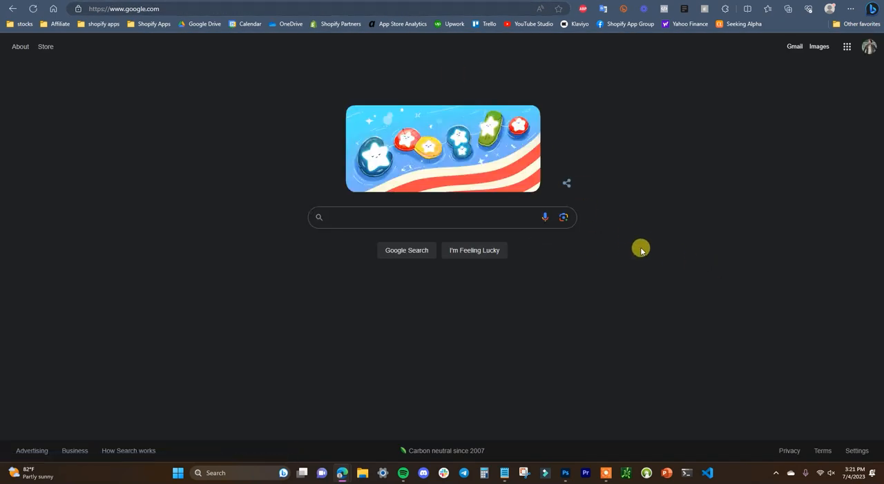
Step: Look up Google's search suggestions for "face cleanser"
text(face cl)
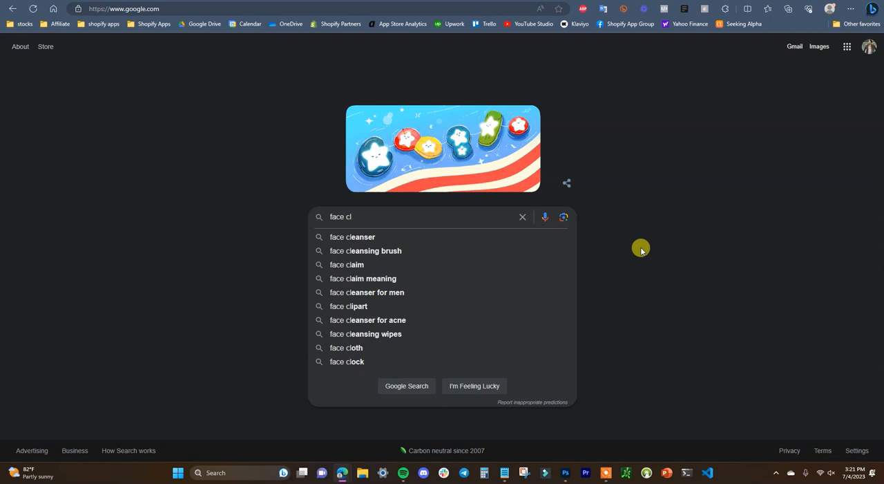
text(eanser)
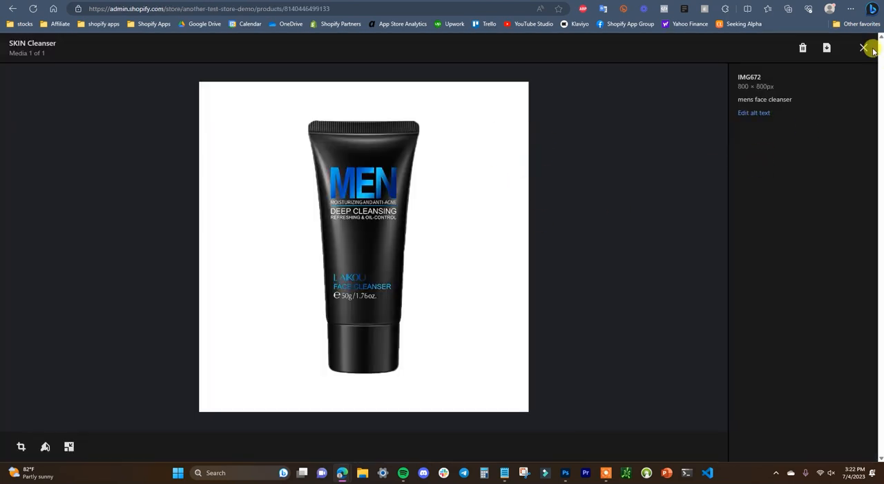
Step: Close the image preview and add a second copy of the IMG672 cleanser image to the SKIN Cleanser media
click(864, 48)
scroll(466, 320, down, 2)
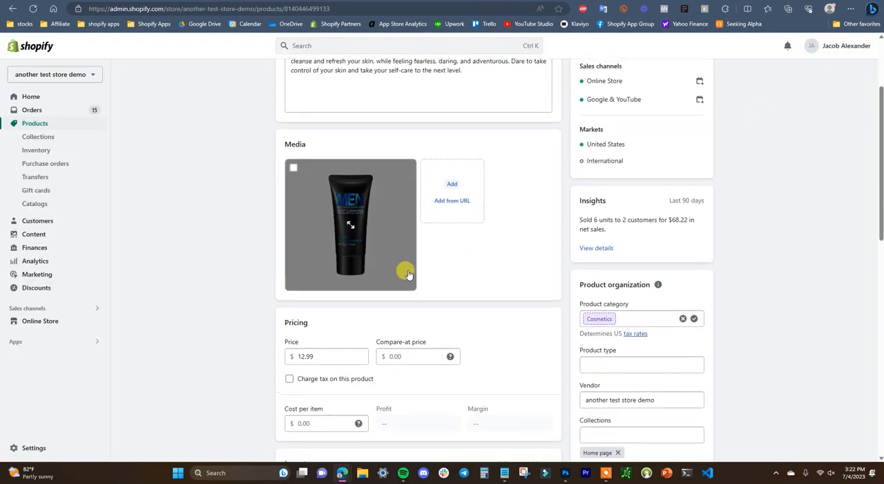
scroll(407, 271, up, 1)
click(457, 247)
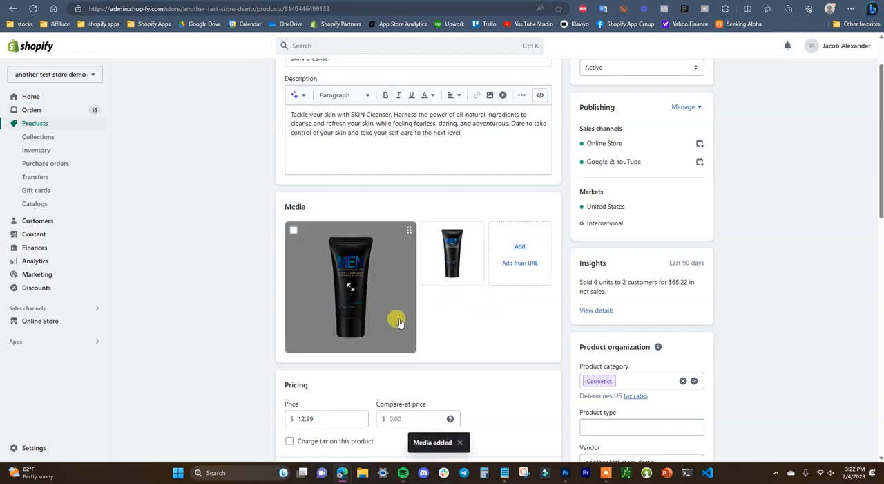
Step: Check the alt text of the added second image and of the first SKIN Cleanser image
click(462, 259)
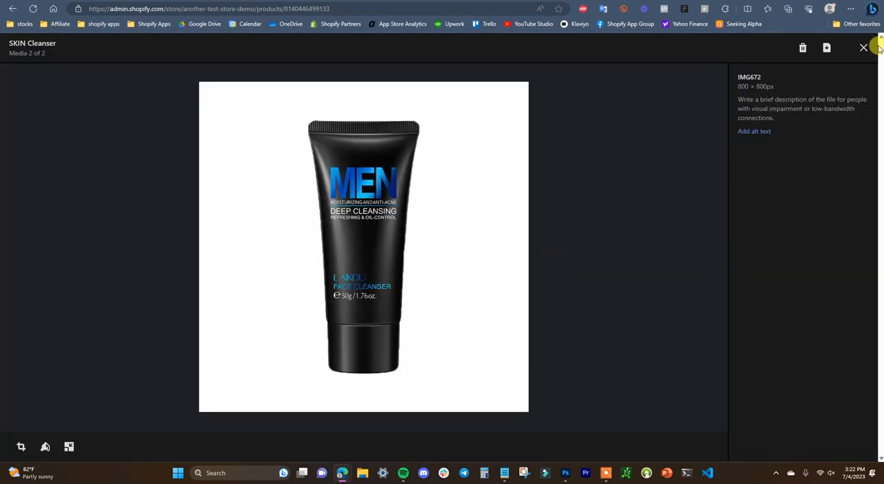
click(863, 45)
click(374, 281)
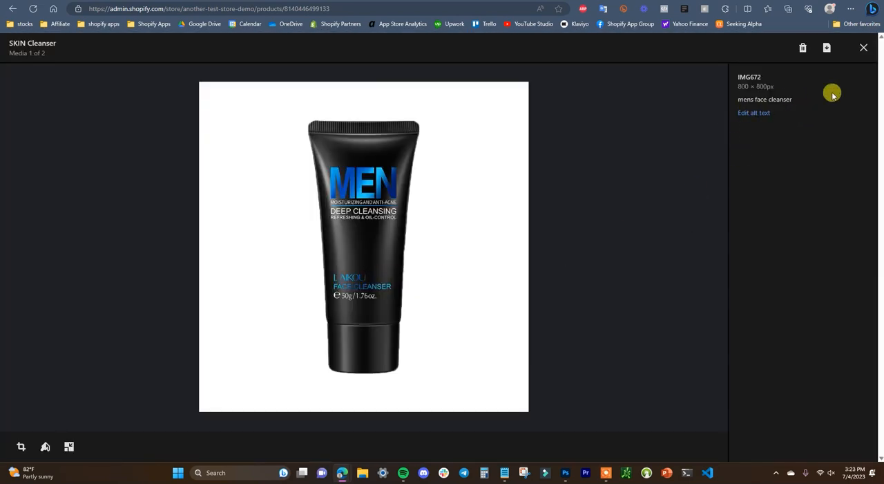
click(861, 44)
Step: Save the alt text "face cleanser for men" on the second SKIN Cleanser image and close its preview
click(458, 251)
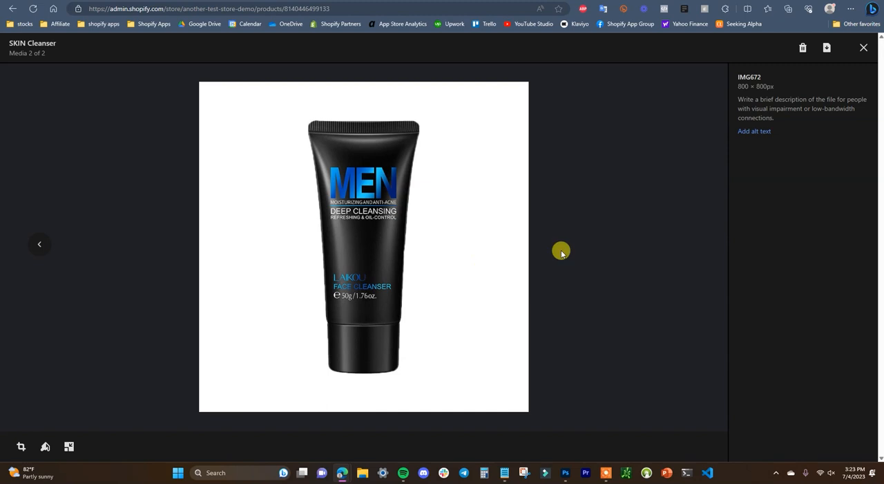
click(753, 130)
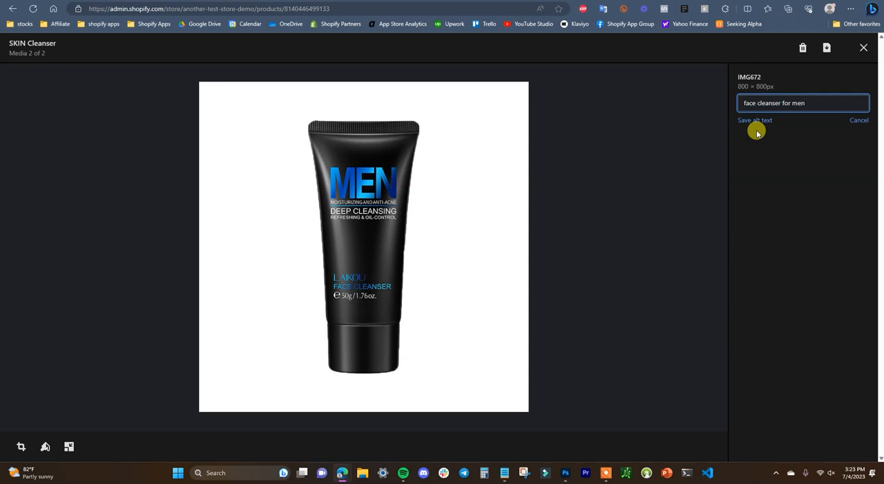
click(760, 121)
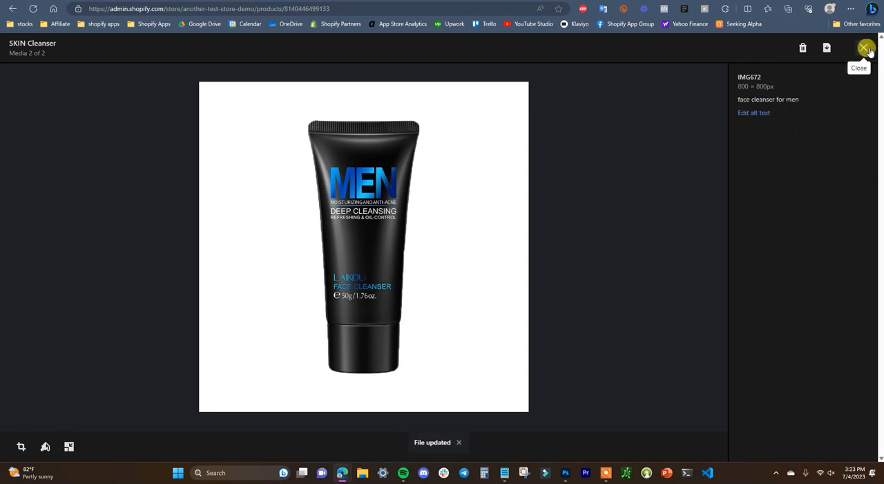
click(864, 47)
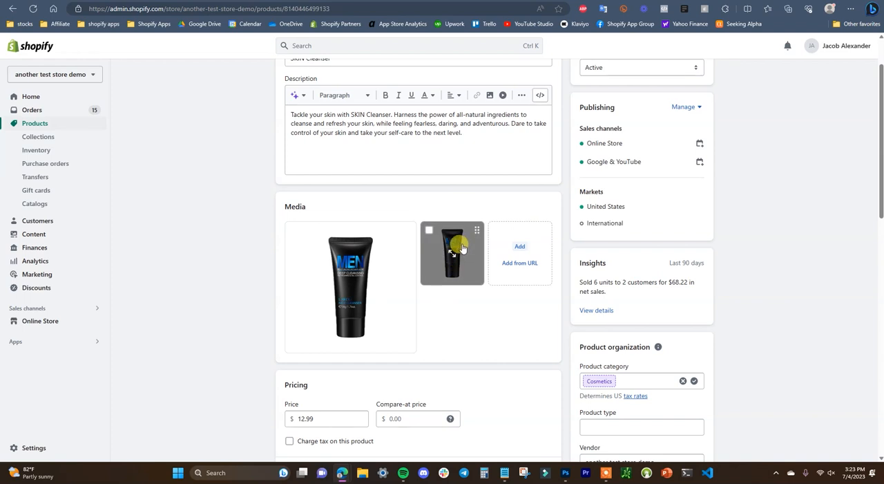
Step: Open the second SKIN Cleanser image again and examine its file name above the alt text
click(461, 251)
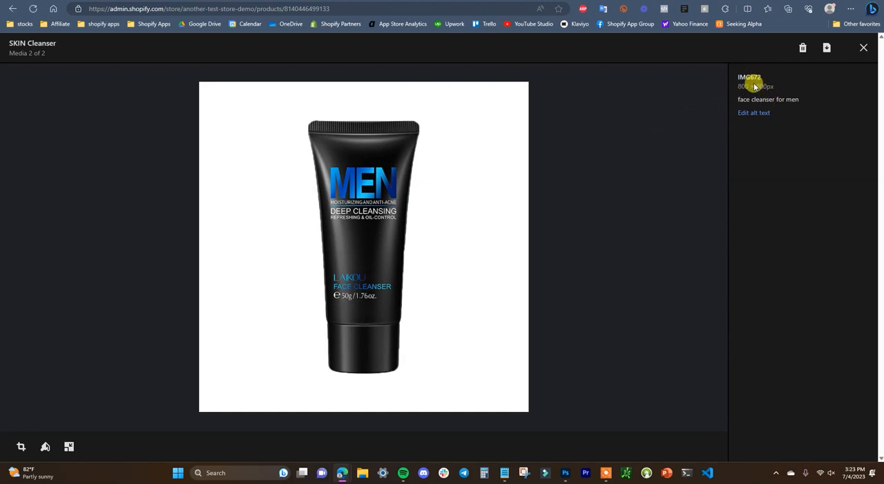
drag(741, 82, 737, 79)
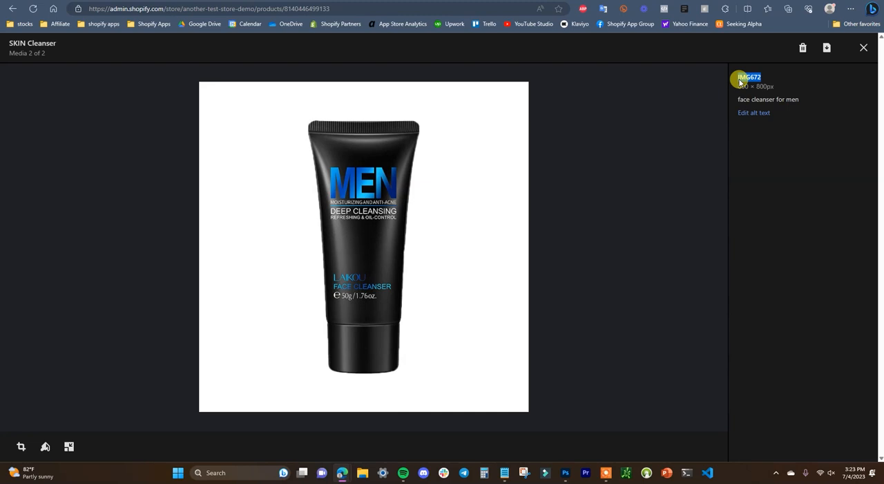
click(765, 84)
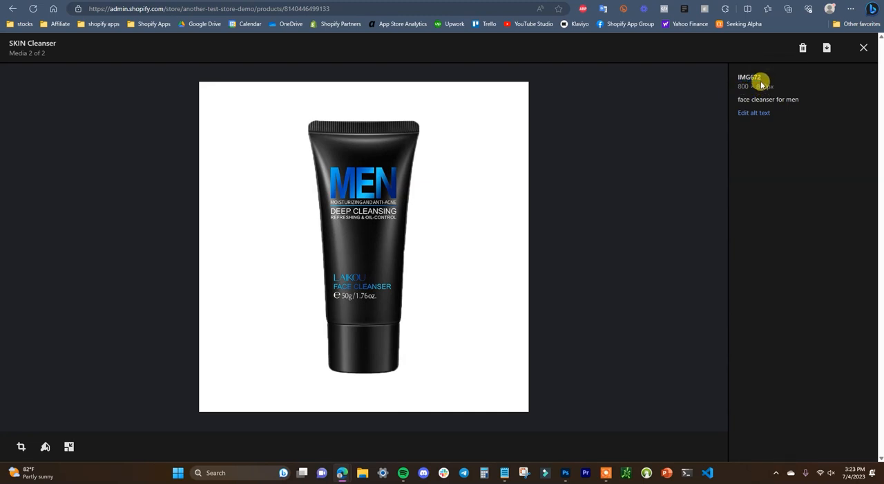
drag(761, 82, 740, 79)
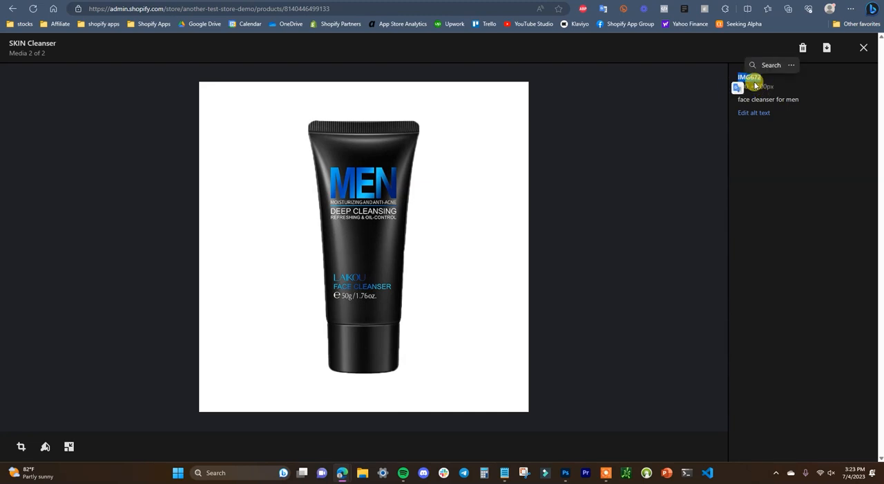
click(743, 99)
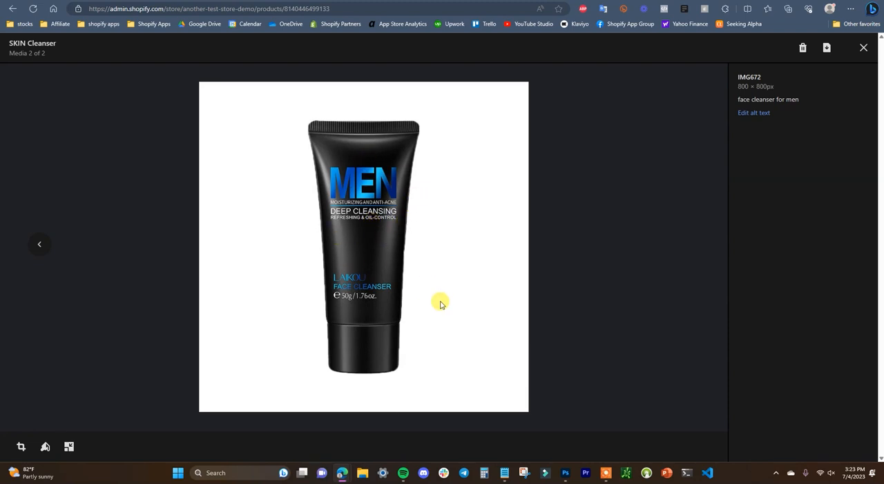
Step: Switch to File Explorer and rename the IMG 672 PNG file in the refresh theme video folder to "mens face cleanser"
key(alt+Tab)
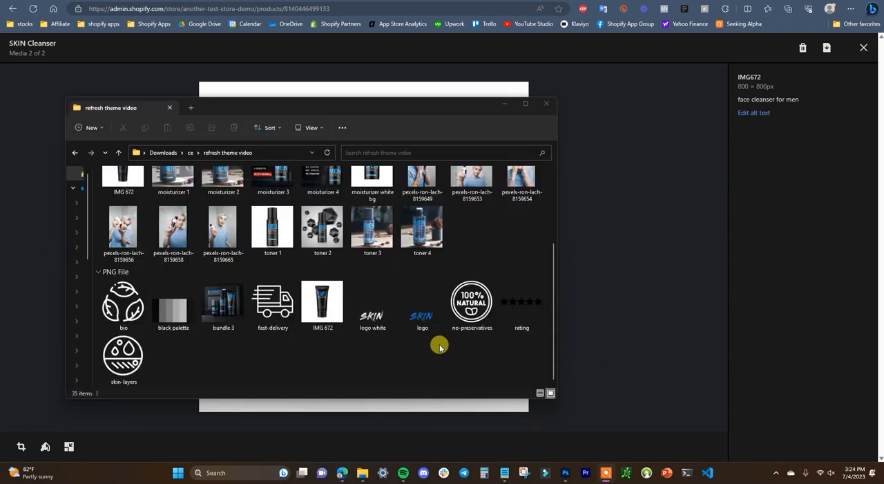
click(338, 316)
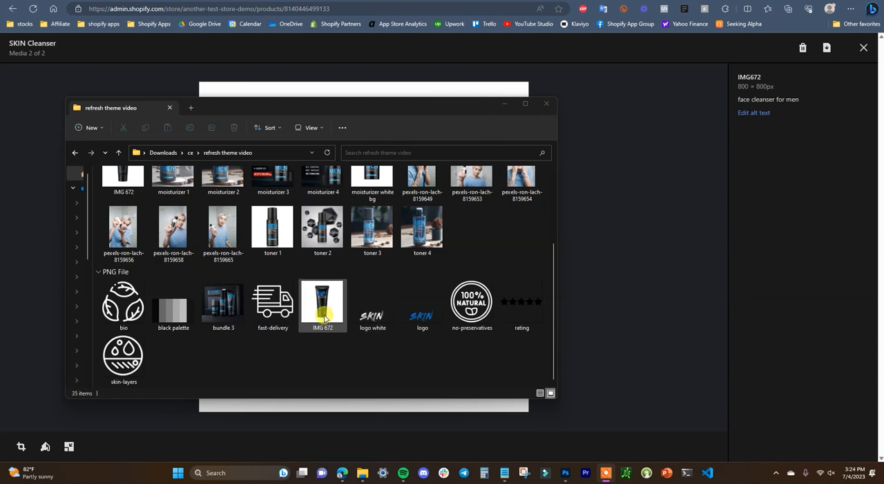
right_click(324, 318)
click(400, 309)
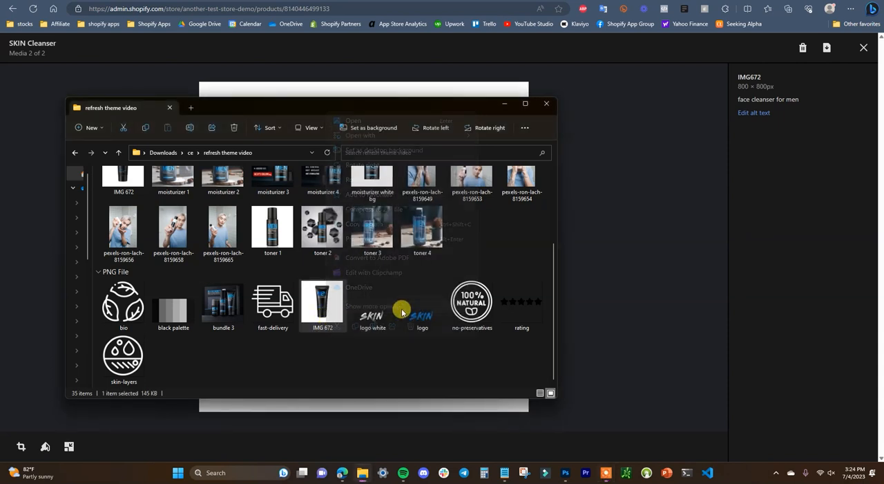
click(448, 289)
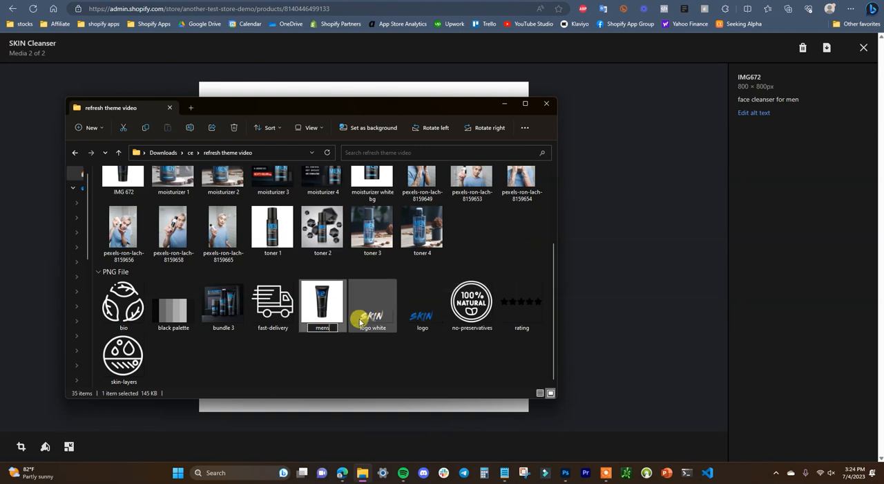
text(mens face cleans)
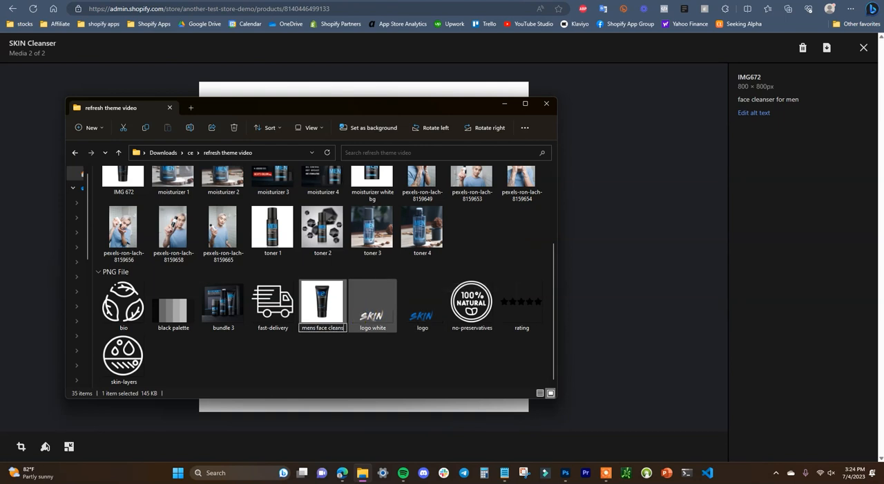
text(er)
key(Return)
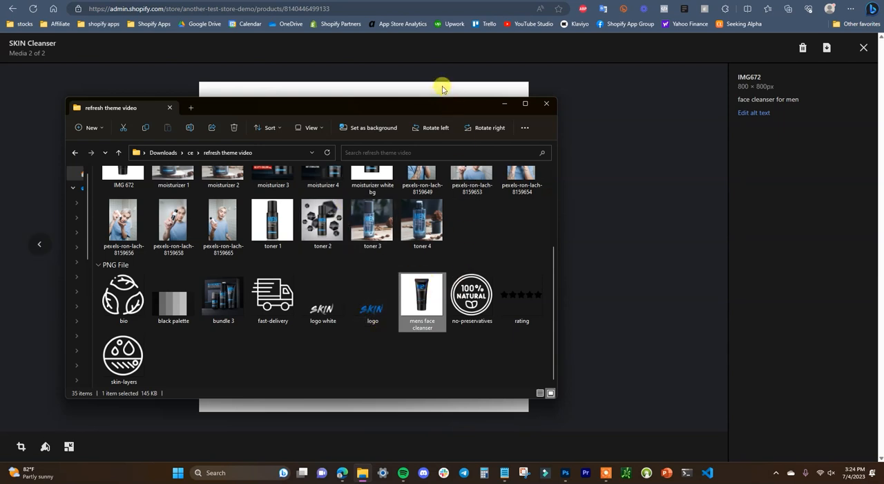
drag(442, 107, 657, 207)
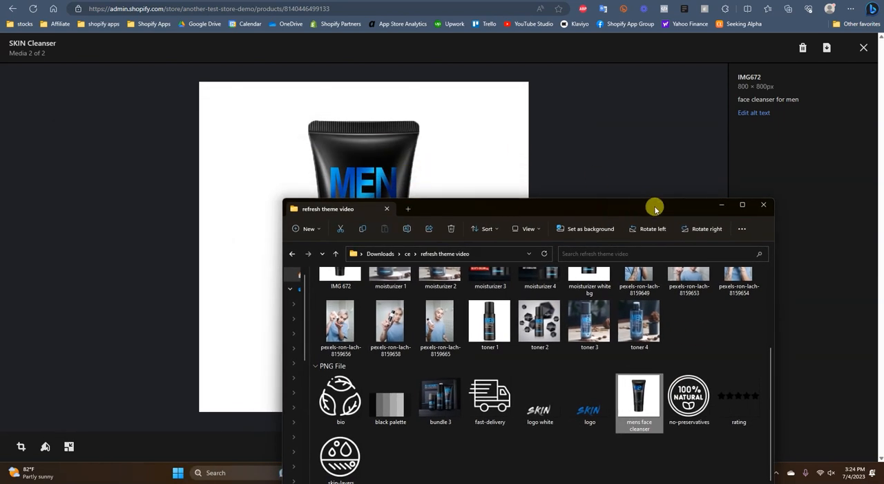
drag(655, 207, 578, 185)
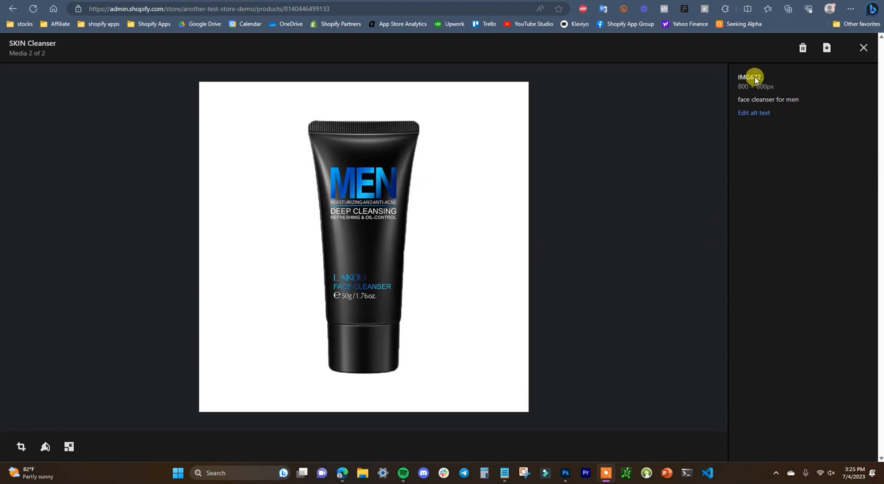
Step: Review the file name and alt text of the first SKIN Cleanser image, and return to the product page
key(Left)
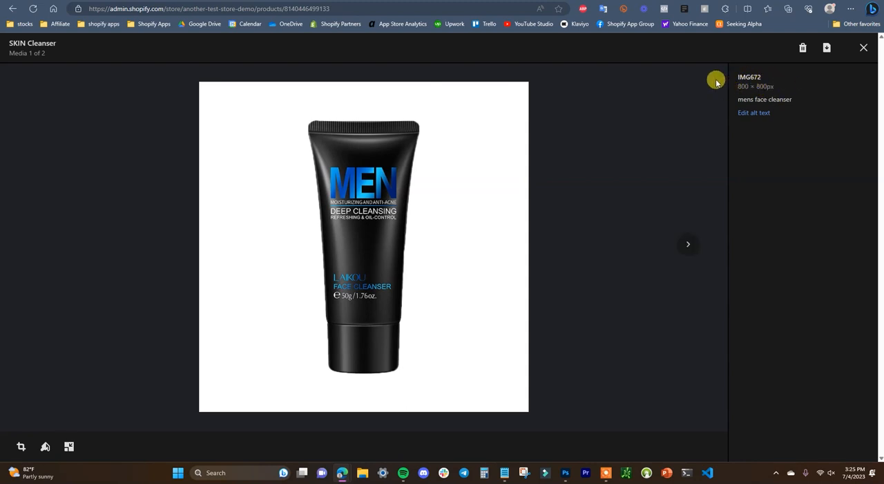
click(863, 50)
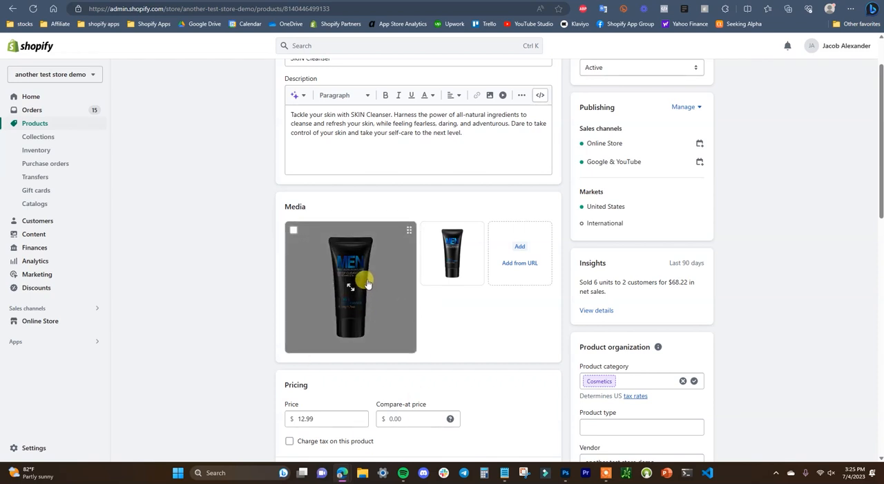
click(392, 276)
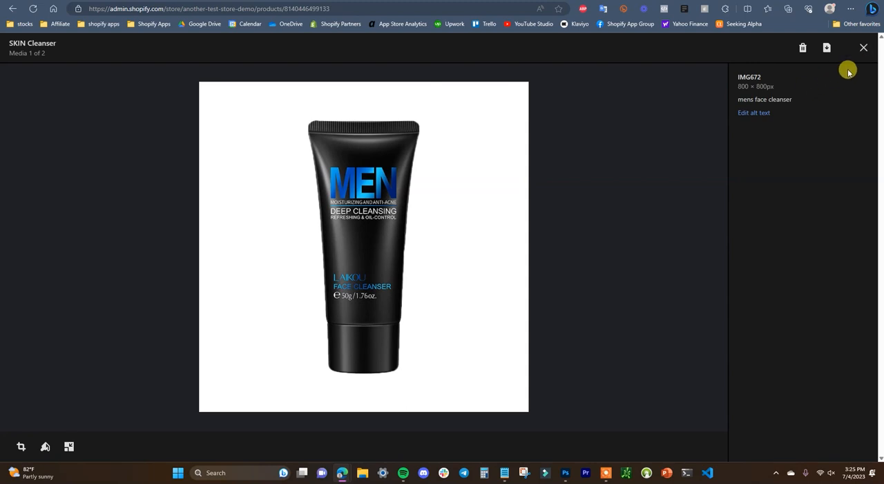
click(864, 47)
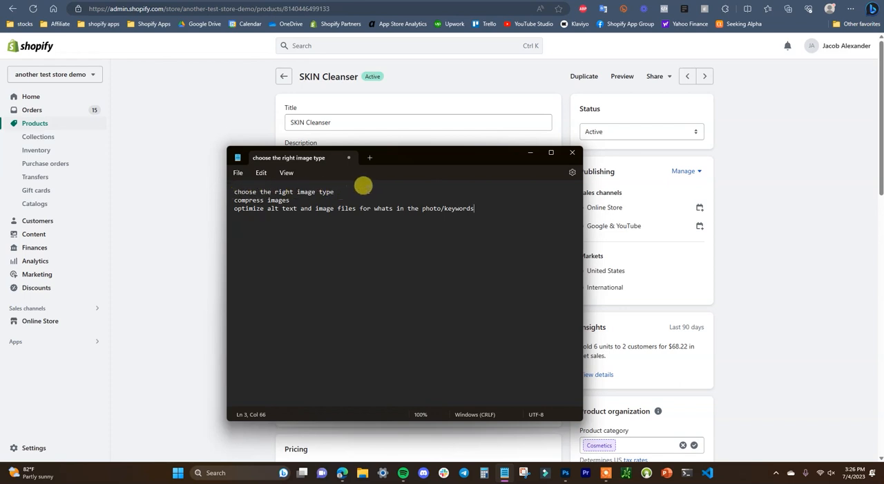
Step: Review the three notes on choosing the image type, compressing images, and optimizing alt text and image files for keywords
drag(234, 191, 336, 190)
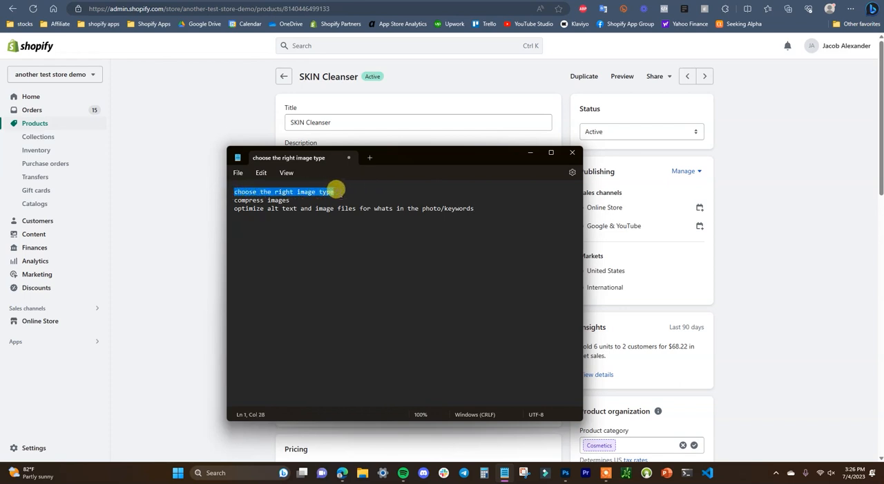
click(338, 189)
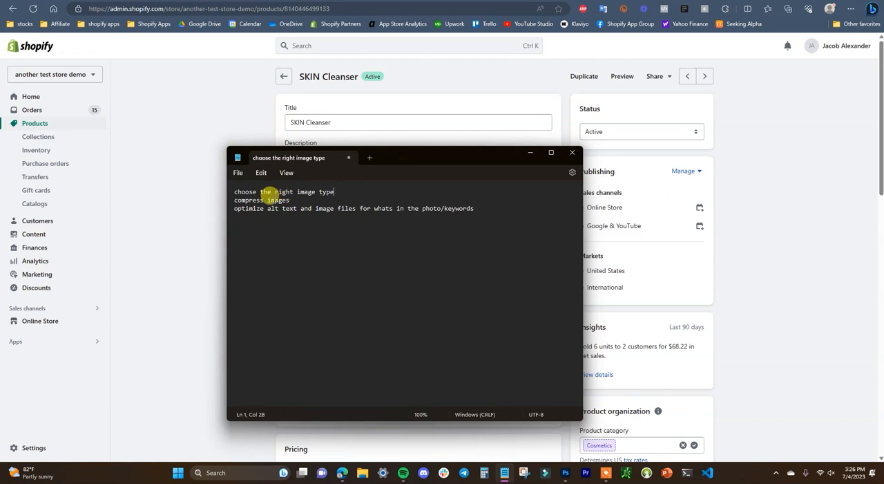
drag(300, 199, 232, 199)
click(291, 199)
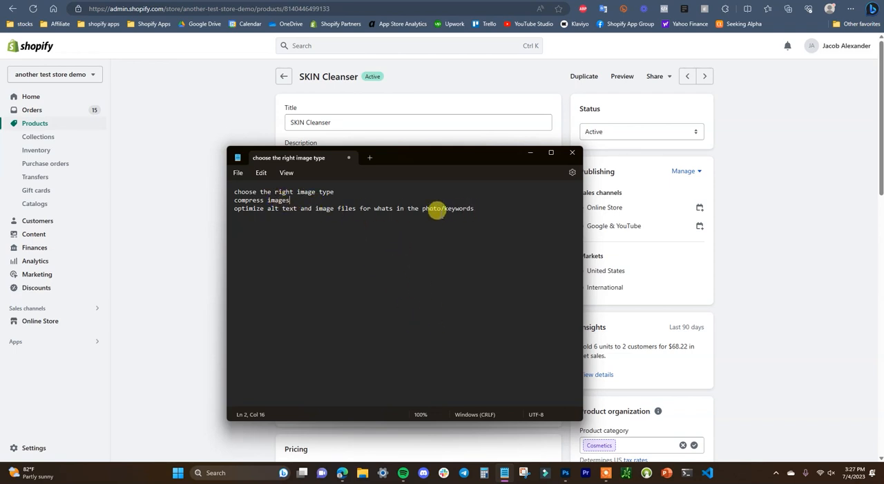
drag(482, 204, 237, 210)
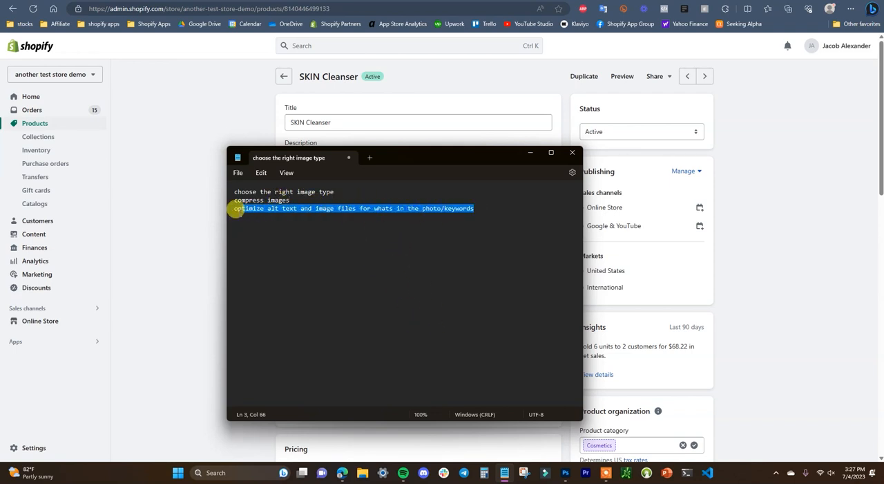
click(458, 211)
Step: Leave the notes and switch to the Shopify App Store page listing the apps by Casual Ecommerce Apps
drag(437, 159, 283, 94)
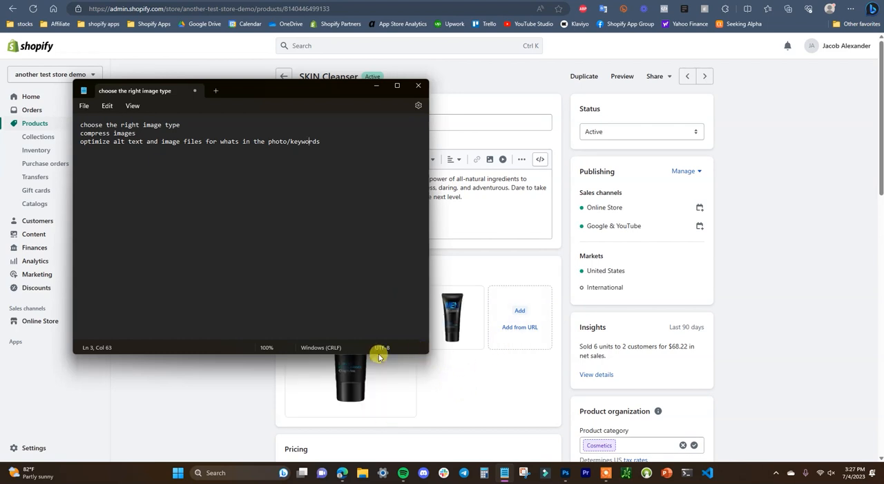
mouse_move(353, 99)
mouse_down()
mouse_move(505, 163)
mouse_move(535, 203)
mouse_move(519, 184)
mouse_move(588, 162)
mouse_move(707, 99)
mouse_up()
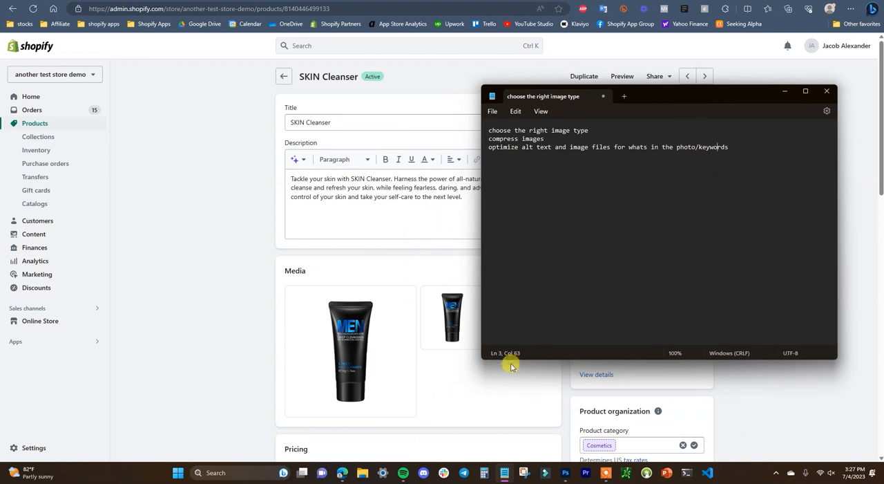
drag(649, 96, 372, 117)
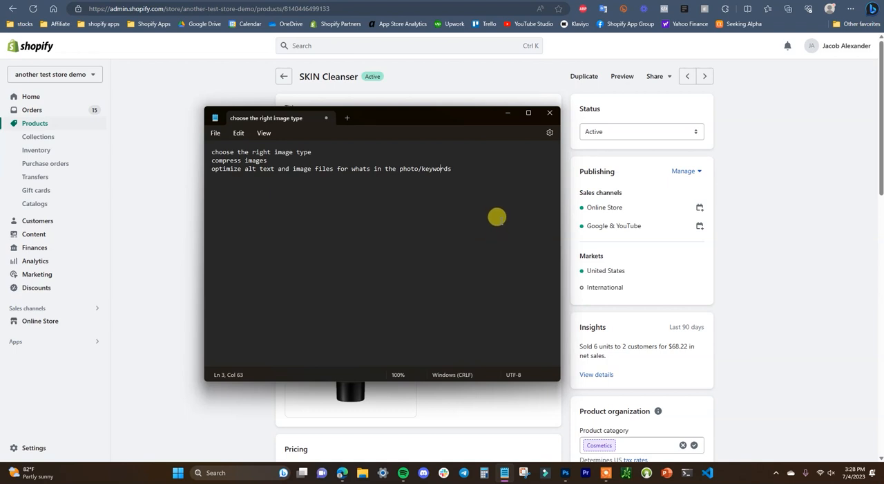
click(587, 0)
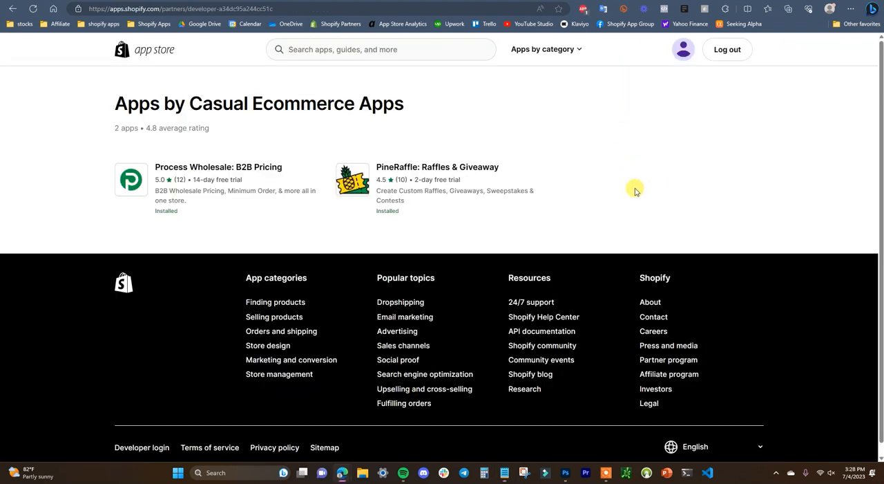